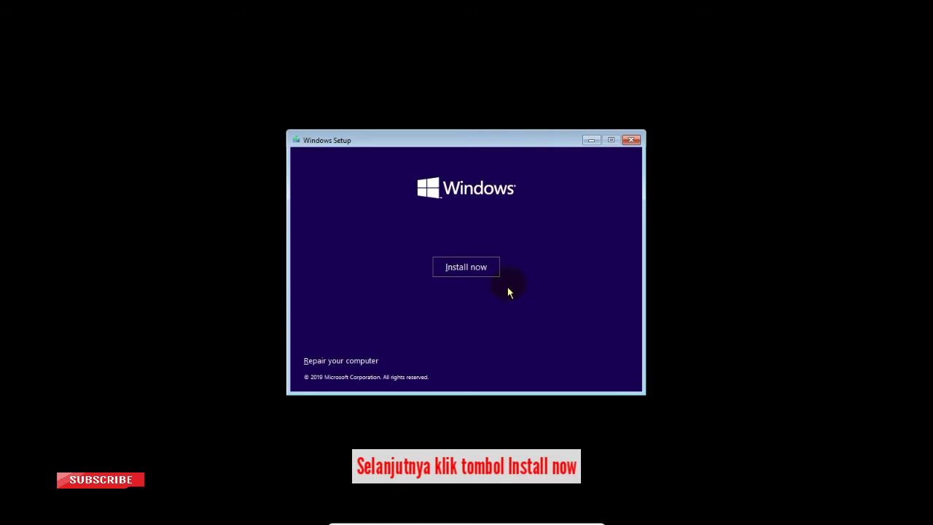
# Begin installation, accept the license terms, and custom-install Windows onto Drive 0's 35.7 GB unallocated space
pyautogui.click(474, 272)
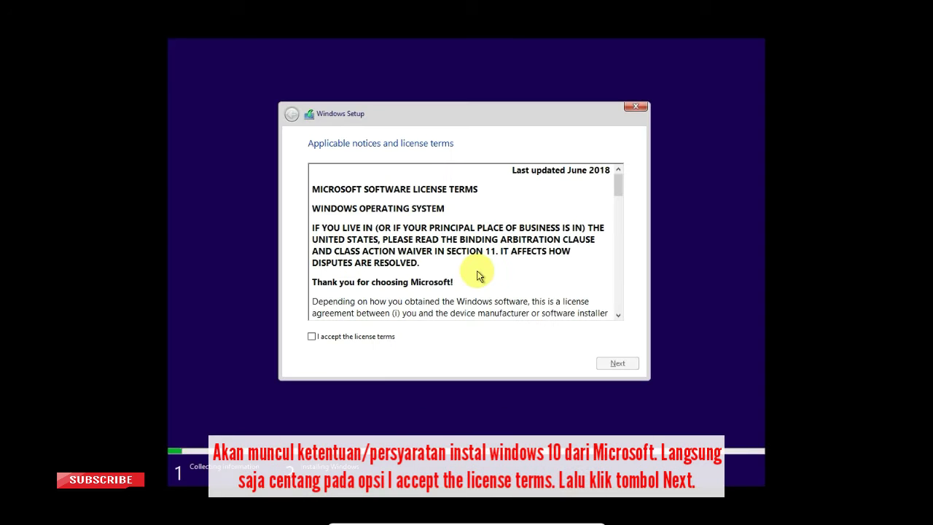
pyautogui.click(346, 339)
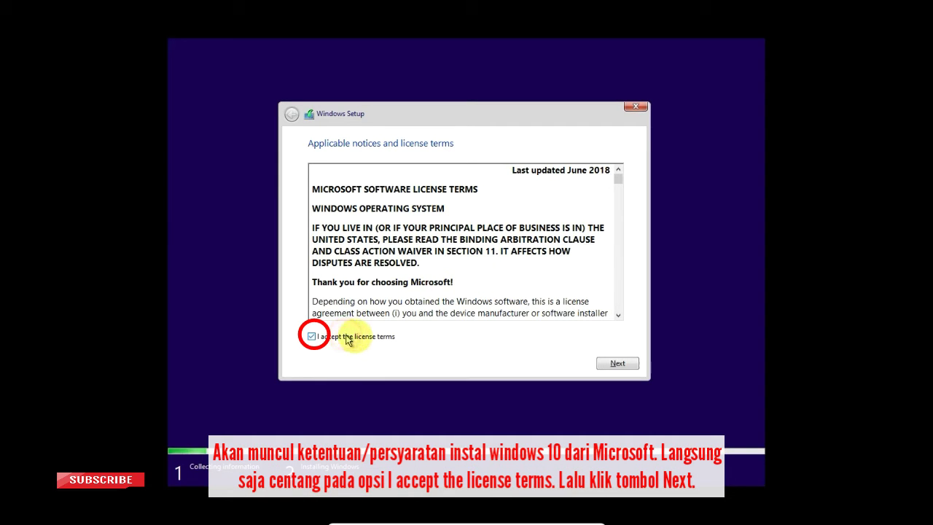
pyautogui.click(617, 363)
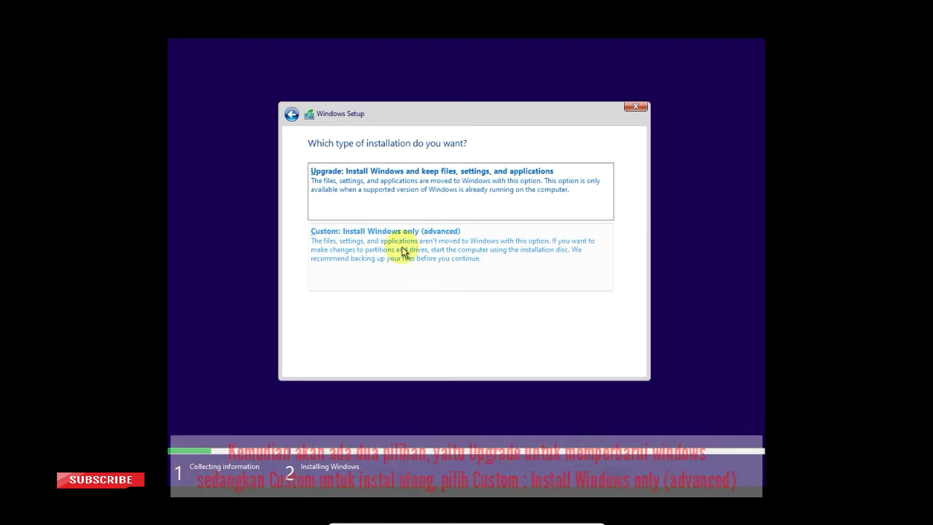
pyautogui.click(404, 250)
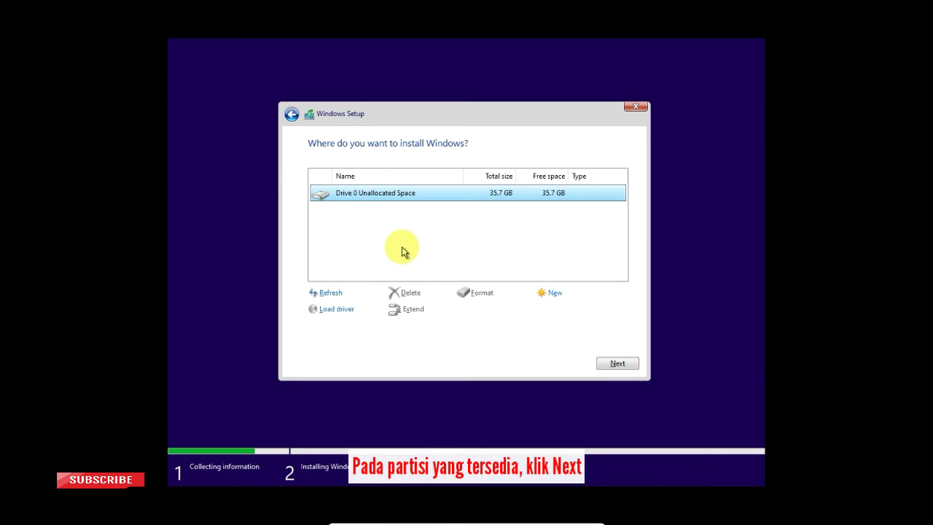
pyautogui.click(624, 362)
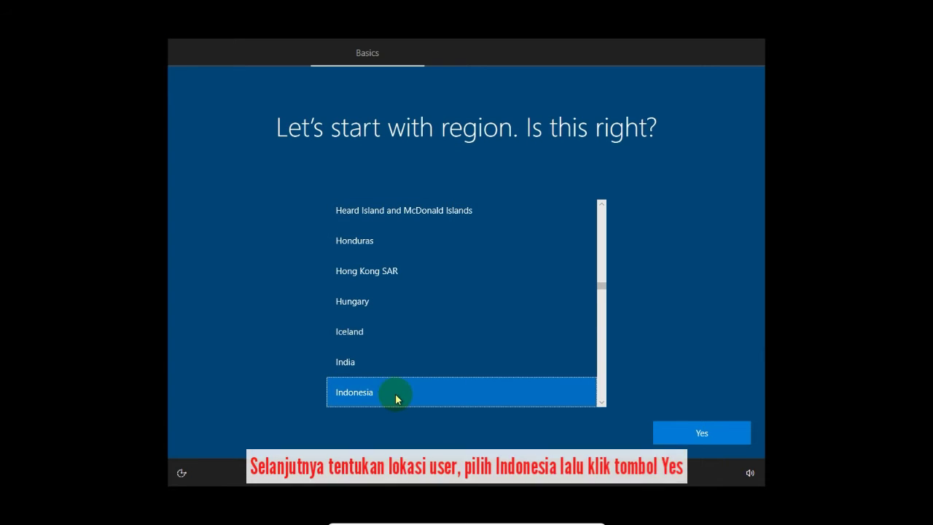
# Keep Indonesia as the region and US as the keyboard layout, skipping a second layout
pyautogui.moveTo(600, 287)
pyautogui.mouseDown()
pyautogui.moveTo(600, 271)
pyautogui.moveTo(602, 292)
pyautogui.mouseUp()
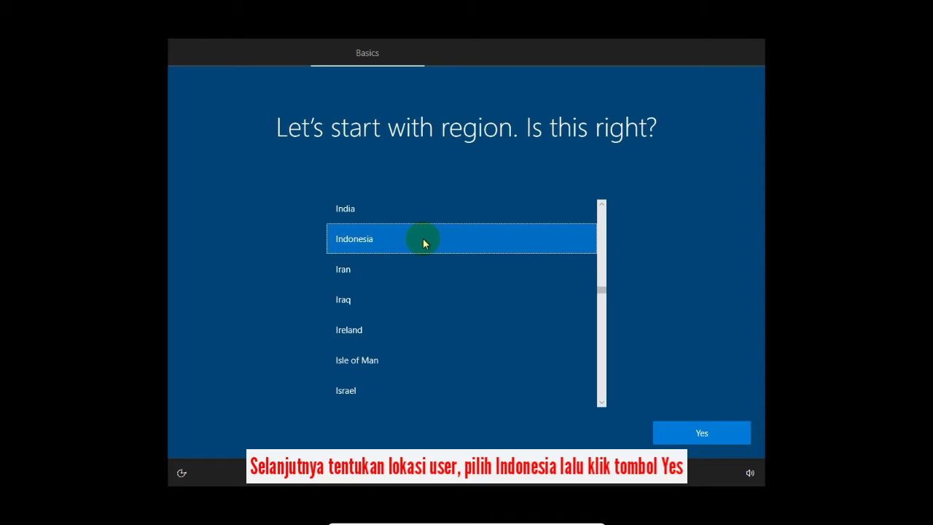
pyautogui.click(714, 432)
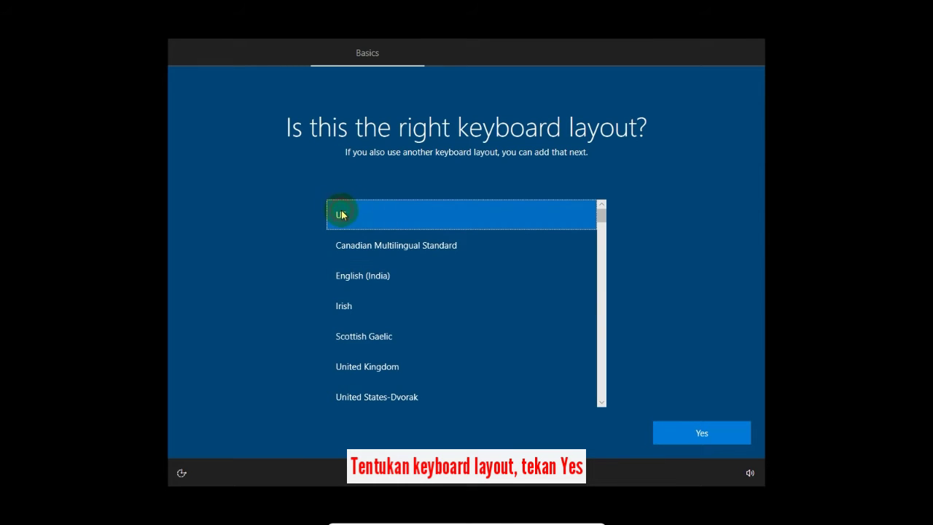
pyautogui.click(702, 433)
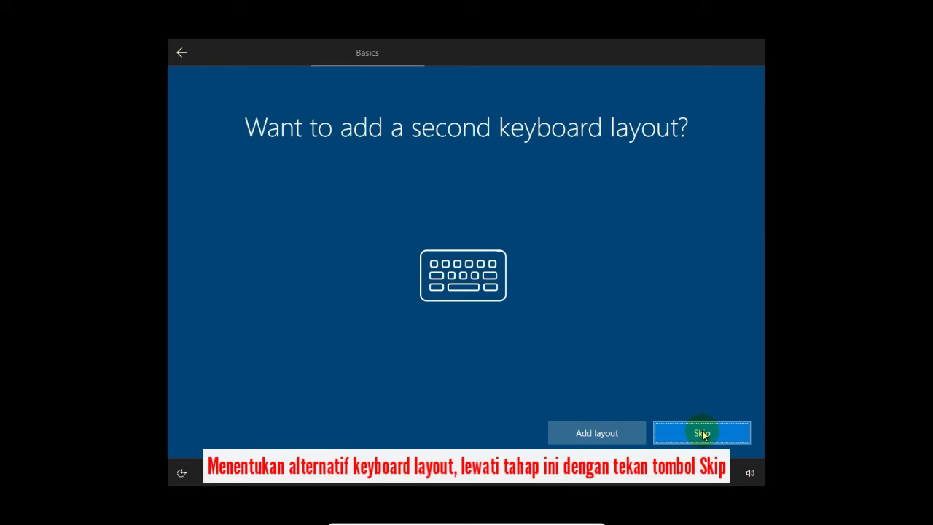
pyautogui.click(702, 434)
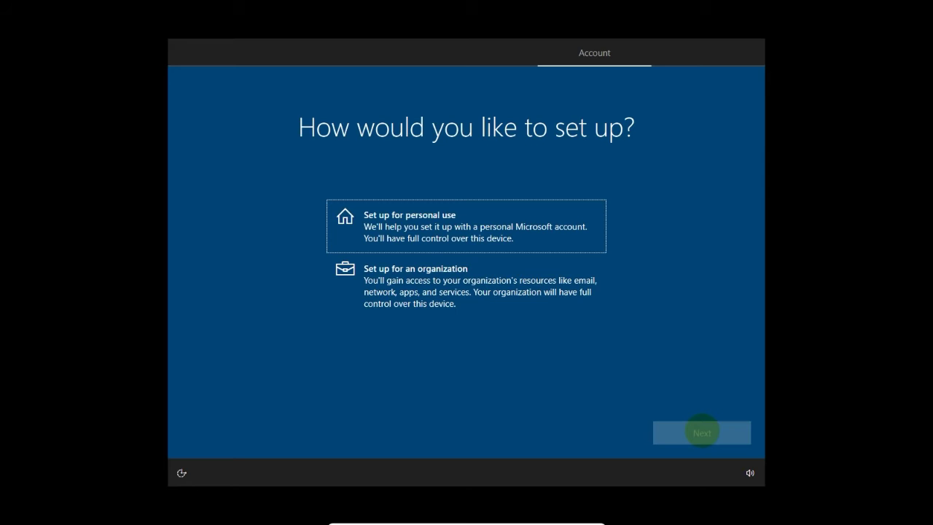
# Choose personal use, then an offline account with limited experience instead of Microsoft sign-in
pyautogui.click(482, 229)
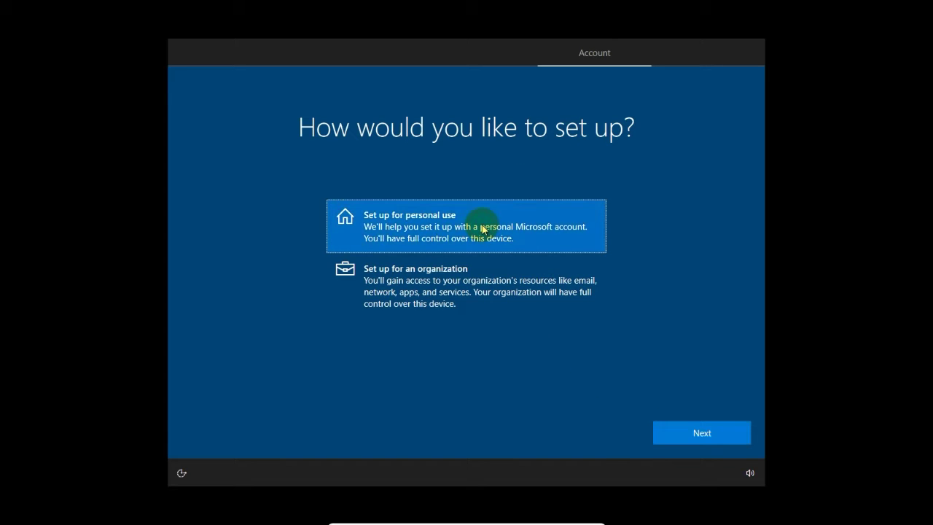
pyautogui.click(722, 432)
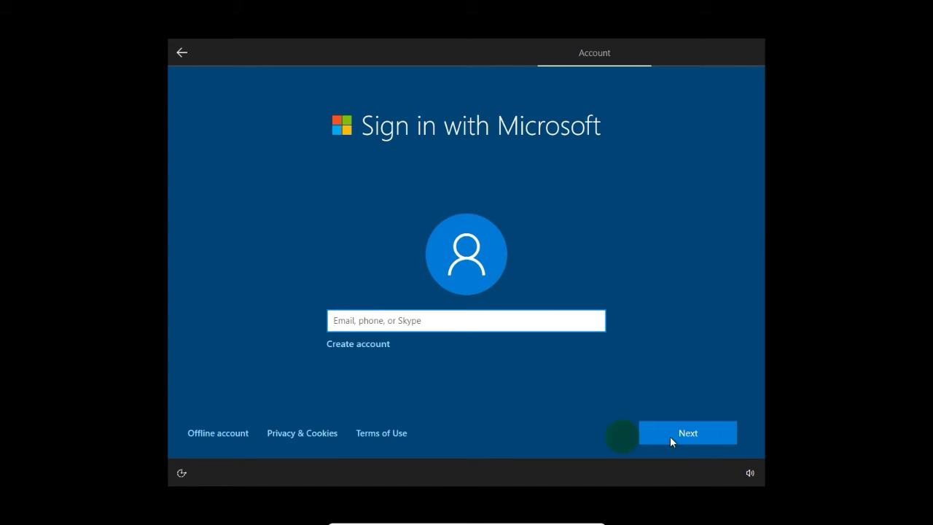
pyautogui.click(219, 435)
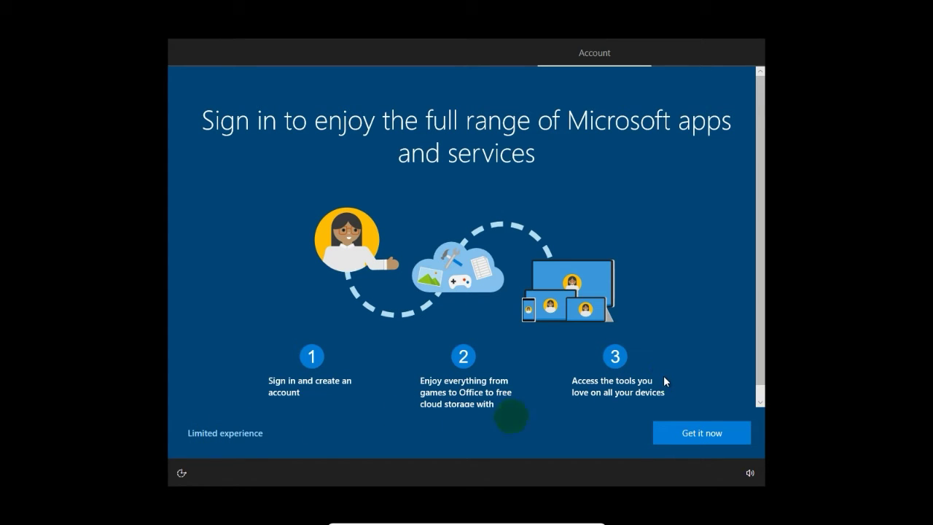
pyautogui.click(225, 434)
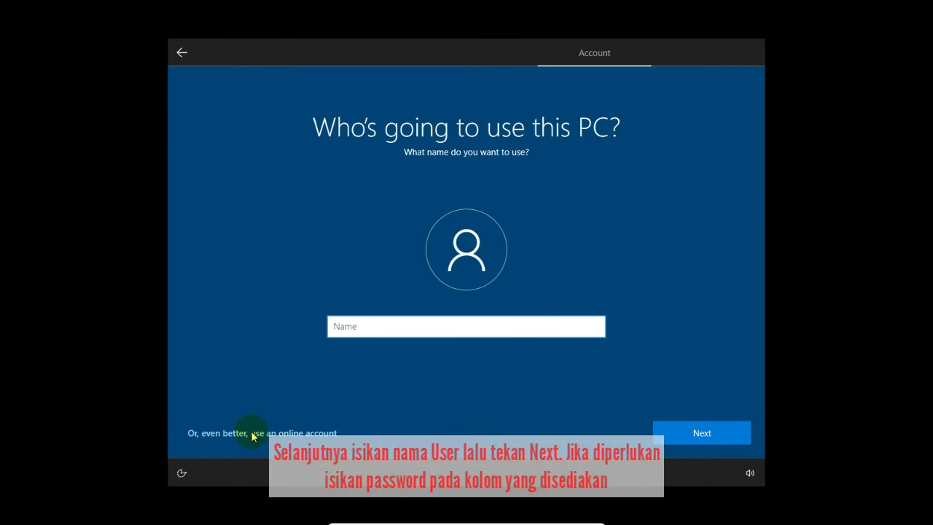
# Name the local account 'Windows 10 VR', then enter and re-enter the account password
pyautogui.write('Windows 10 VR')
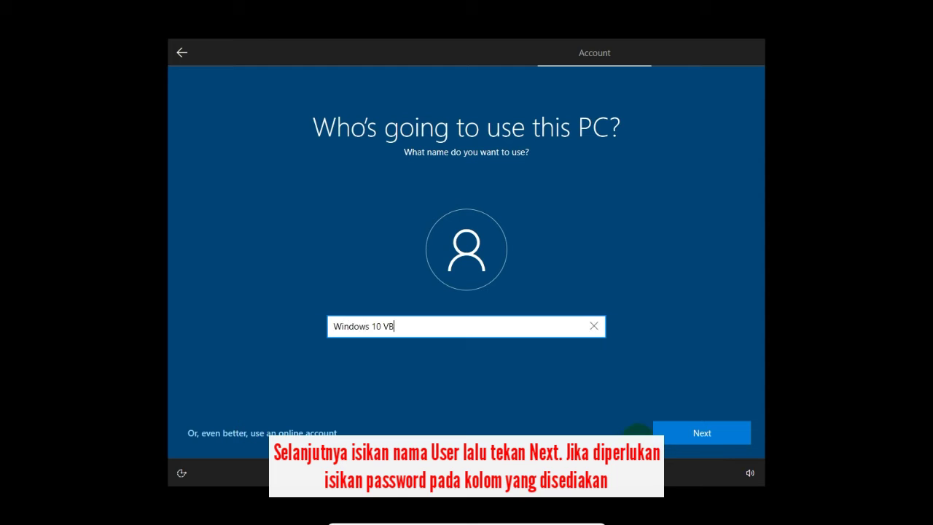
pyautogui.click(675, 438)
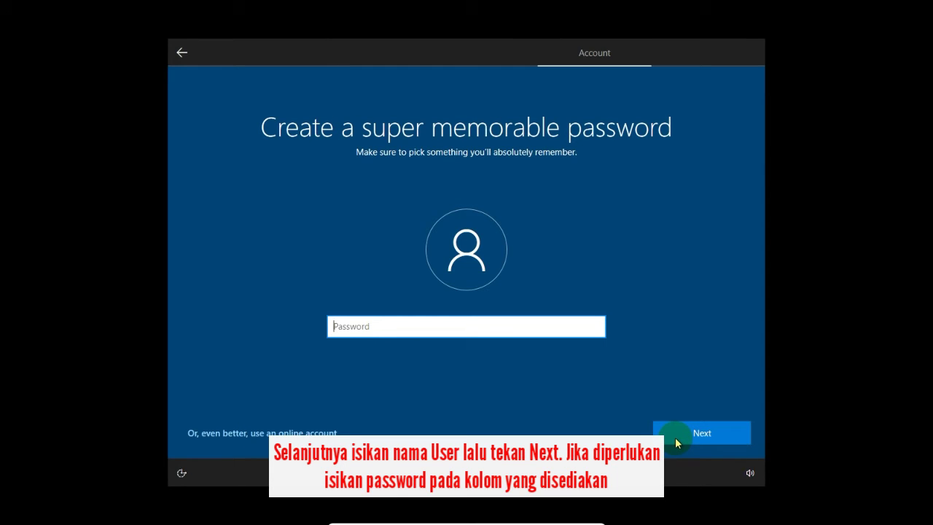
pyautogui.write('123456789')
pyautogui.click(676, 438)
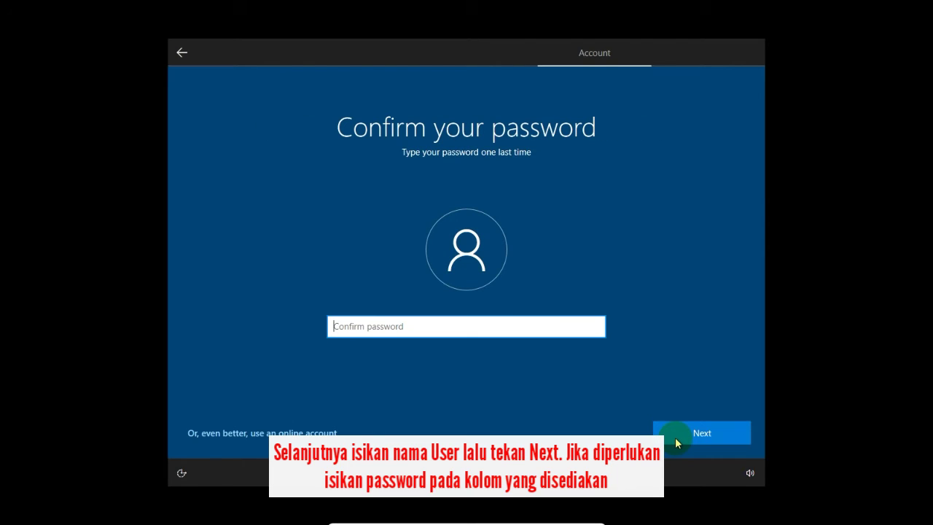
pyautogui.write('12345678')
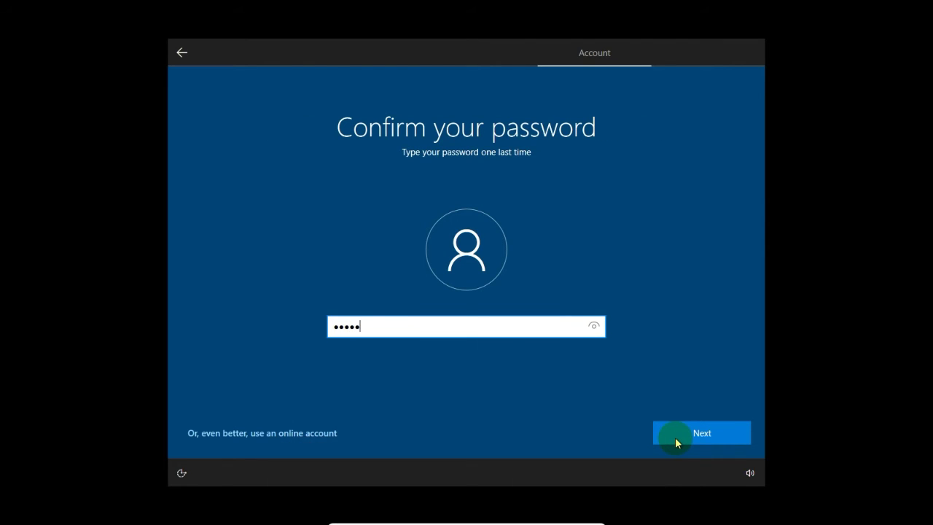
pyautogui.click(716, 433)
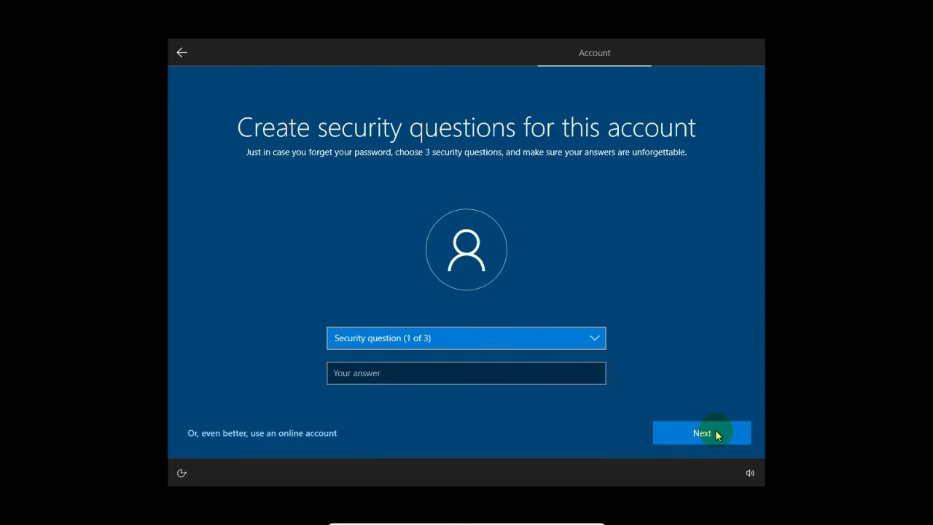
# Set the first security question to the city where you were born and enter its answer
pyautogui.click(505, 341)
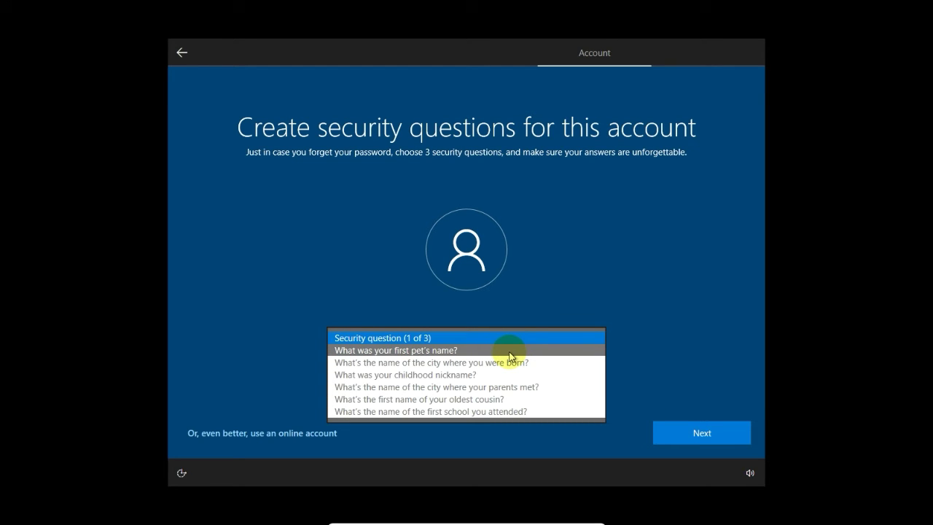
pyautogui.click(510, 353)
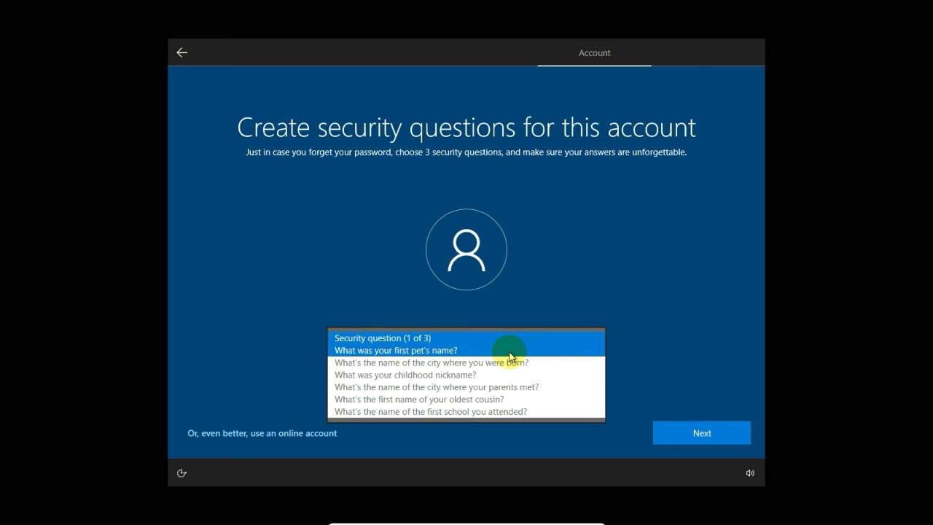
pyautogui.click(514, 362)
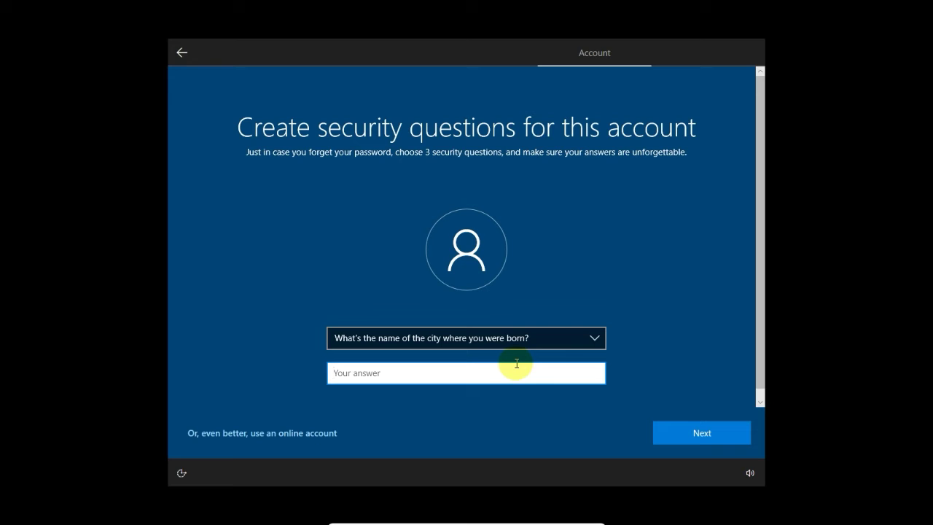
pyautogui.write('Bandar L')
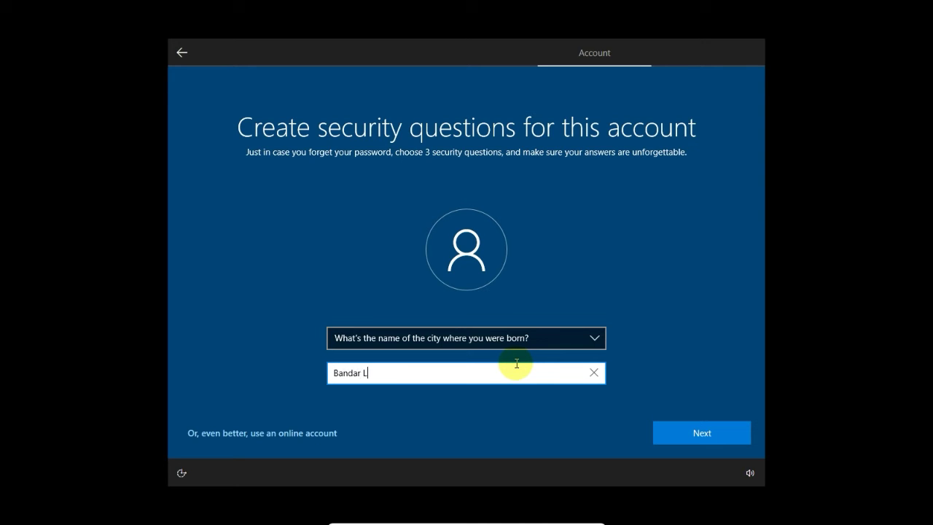
pyautogui.write('ampung')
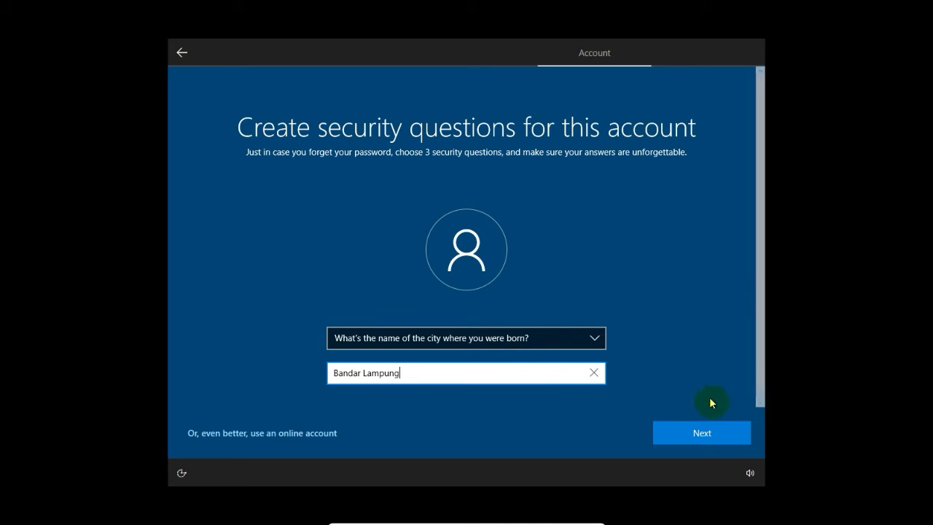
pyautogui.click(711, 437)
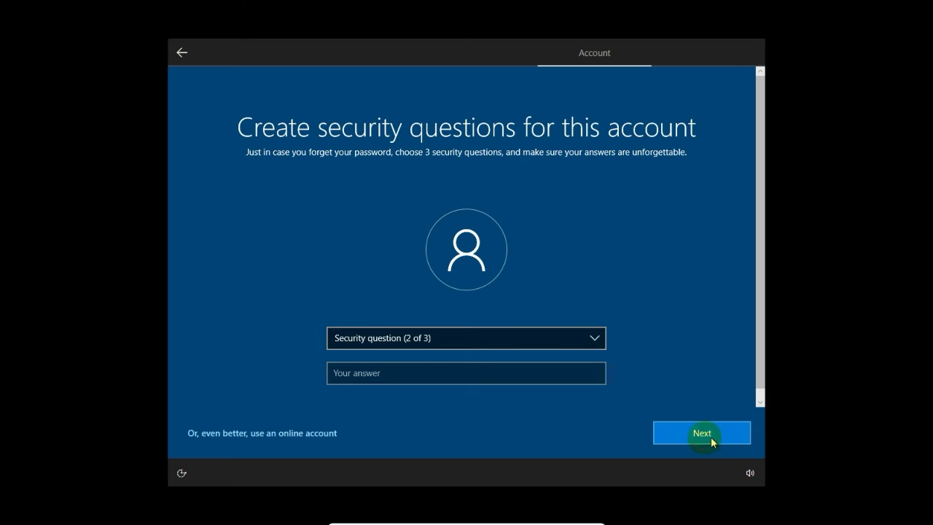
# Set the second security question to where your parents met and enter its answer
pyautogui.click(523, 339)
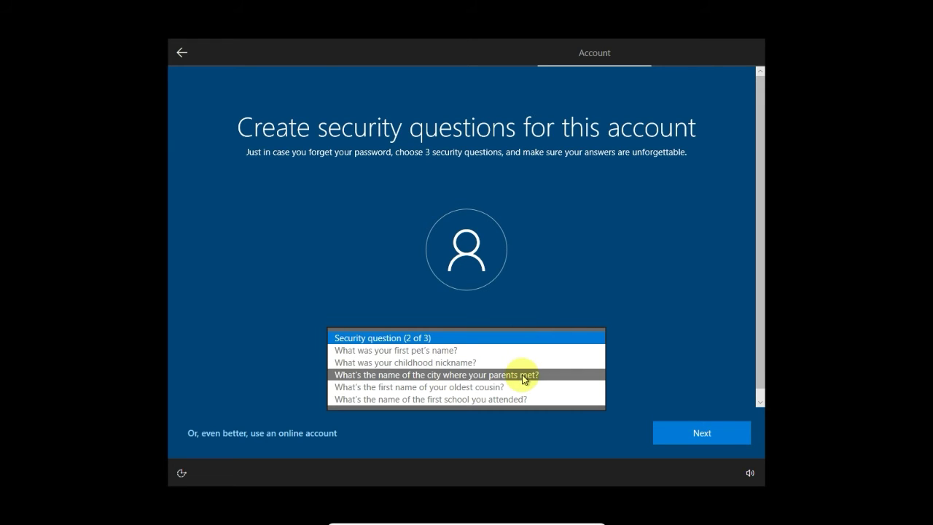
pyautogui.click(522, 375)
pyautogui.click(496, 379)
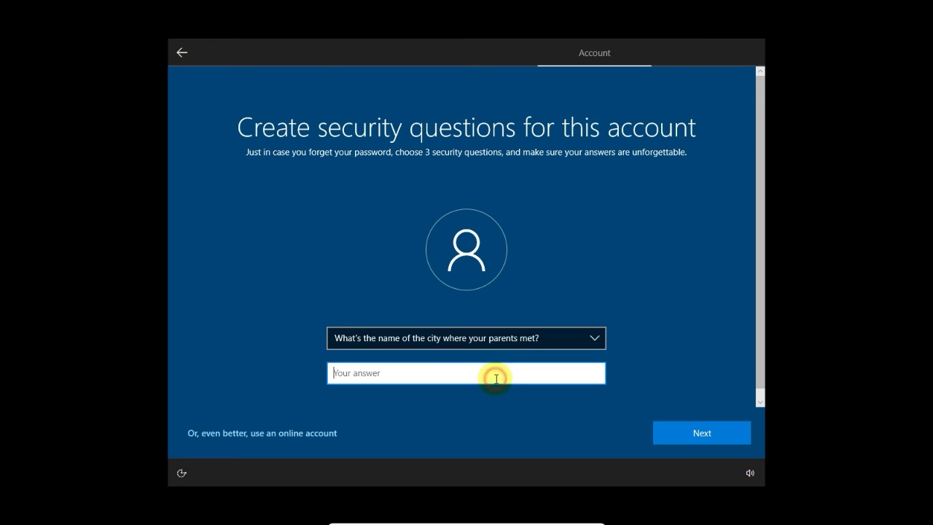
pyautogui.write('bandar Lampung')
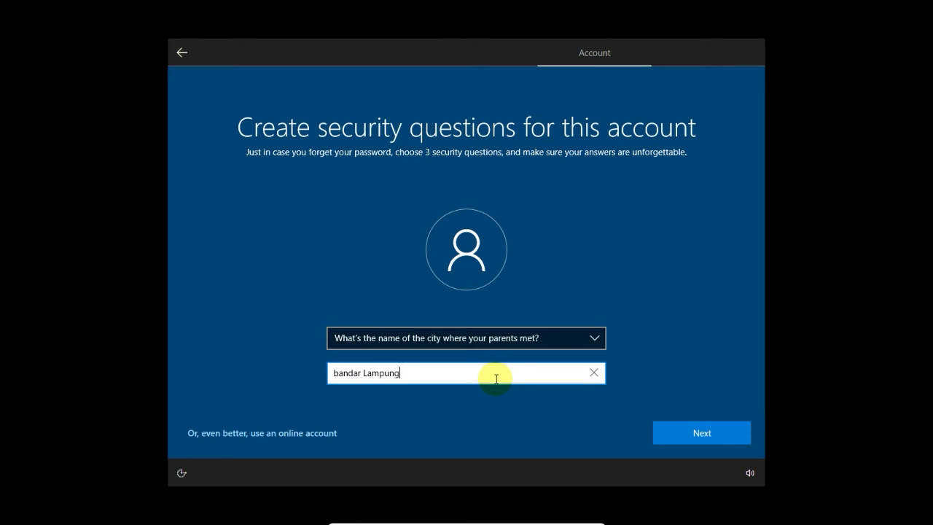
pyautogui.click(682, 434)
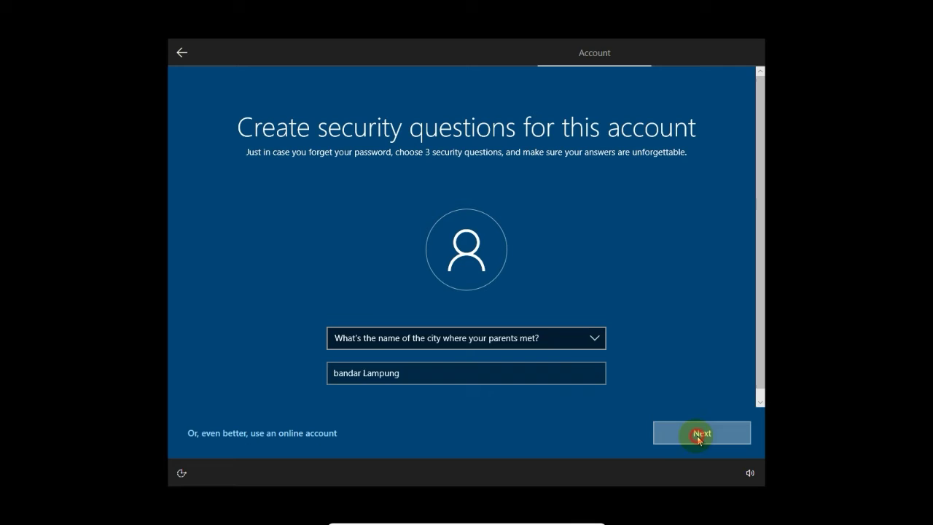
# Set the third security question to the first-school question and submit its answer
pyautogui.click(552, 348)
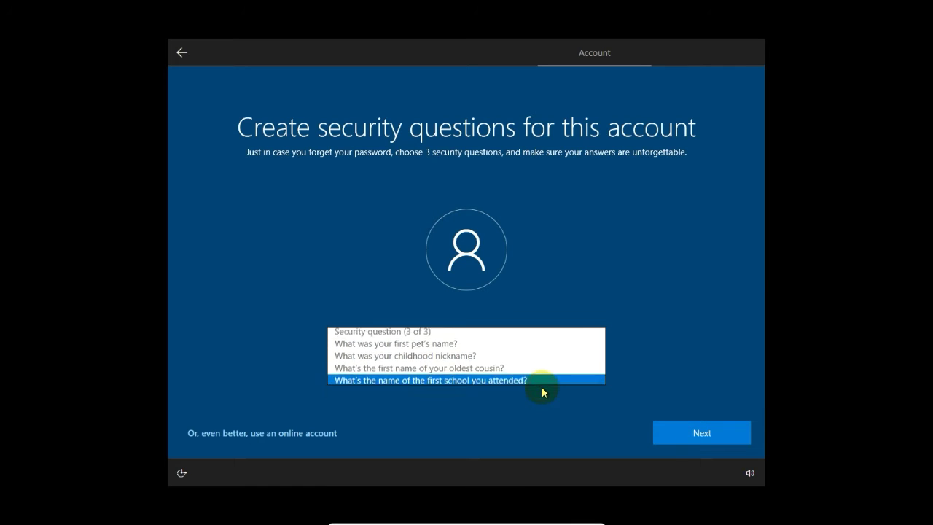
pyautogui.click(542, 382)
pyautogui.click(507, 374)
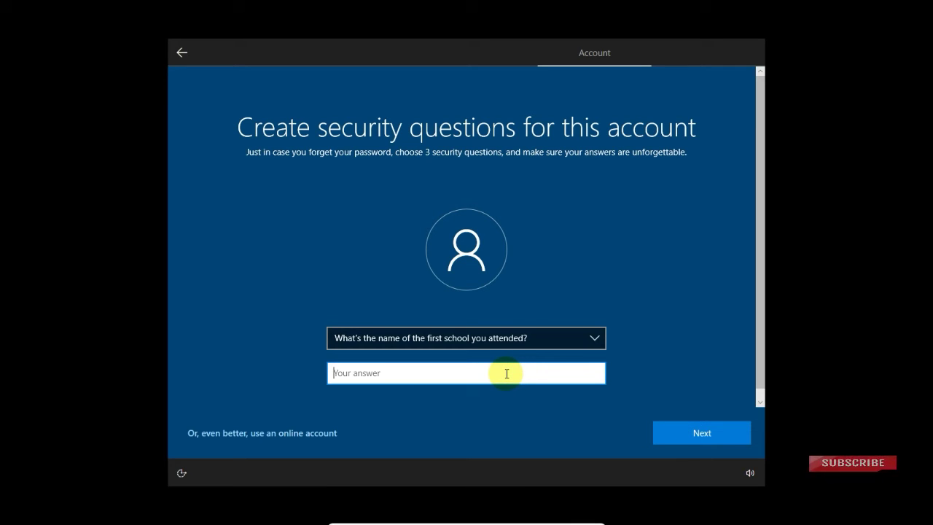
pyautogui.write('Bandar Lampung')
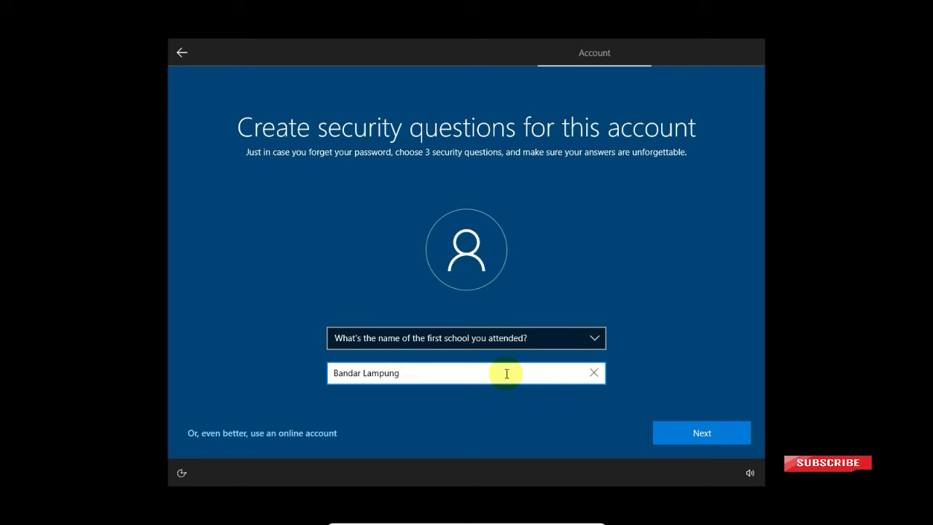
pyautogui.click(687, 446)
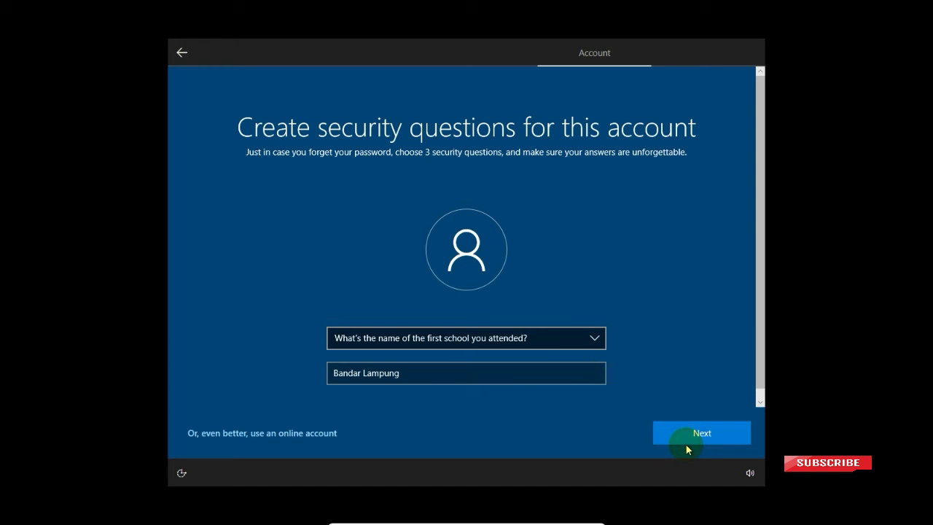
pyautogui.click(689, 437)
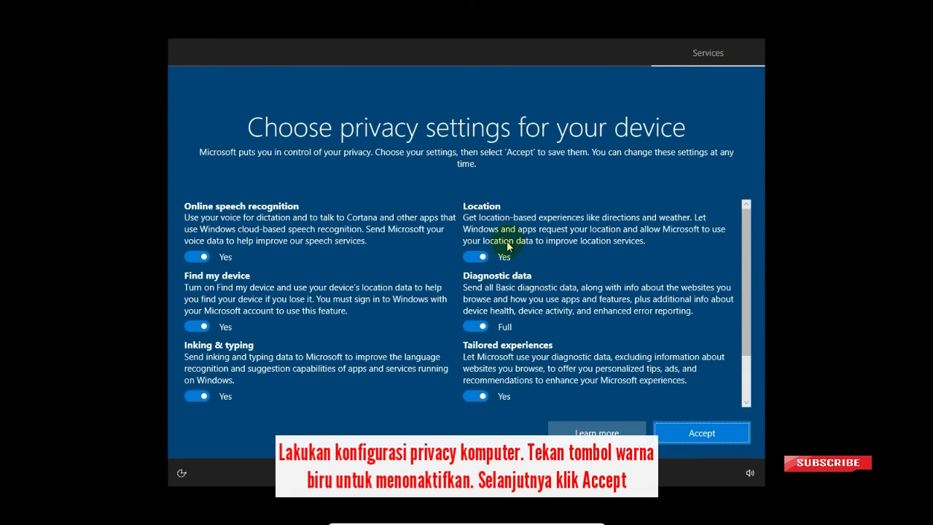
# Turn off speech, Find my device, location, tailored experiences, inking and advertising ID; diagnostics Basic; accept
pyautogui.click(196, 260)
pyautogui.click(197, 335)
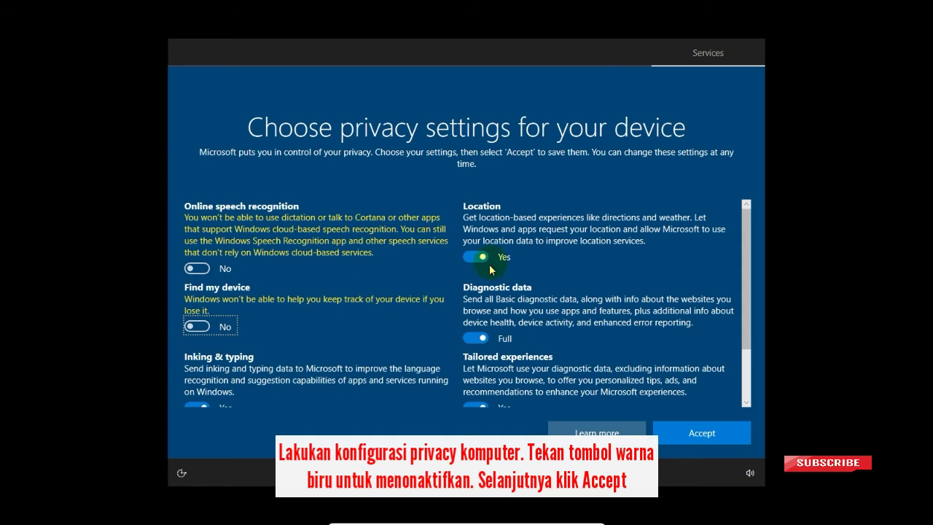
pyautogui.click(480, 259)
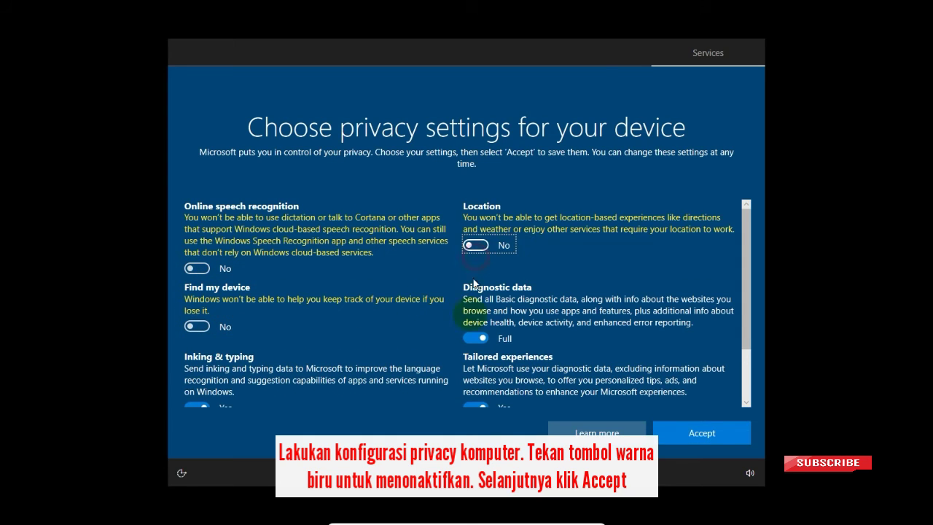
pyautogui.click(474, 339)
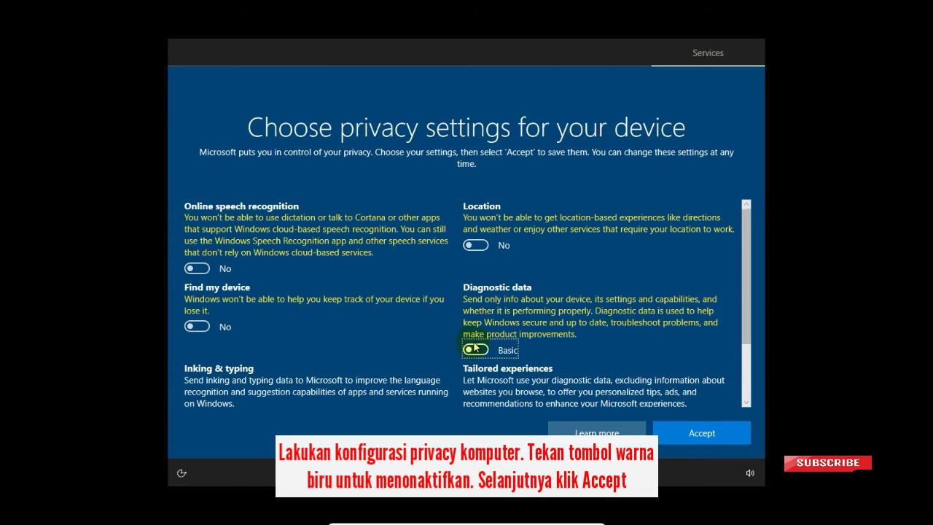
pyautogui.scroll(-1, 476, 348)
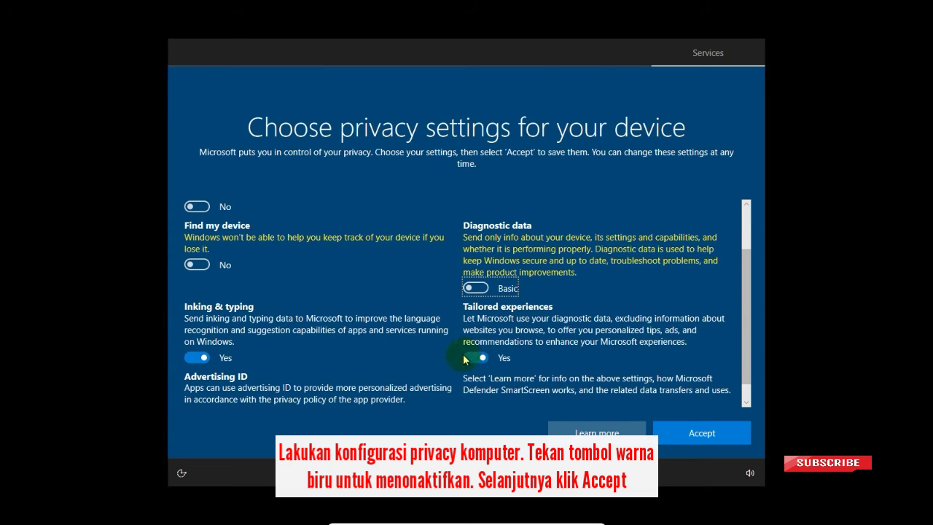
pyautogui.click(472, 360)
pyautogui.click(206, 357)
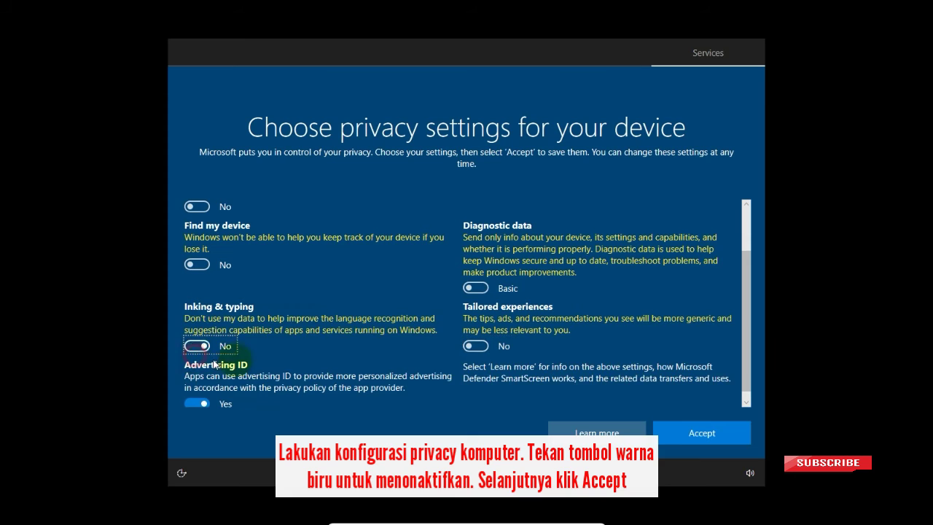
pyautogui.click(194, 396)
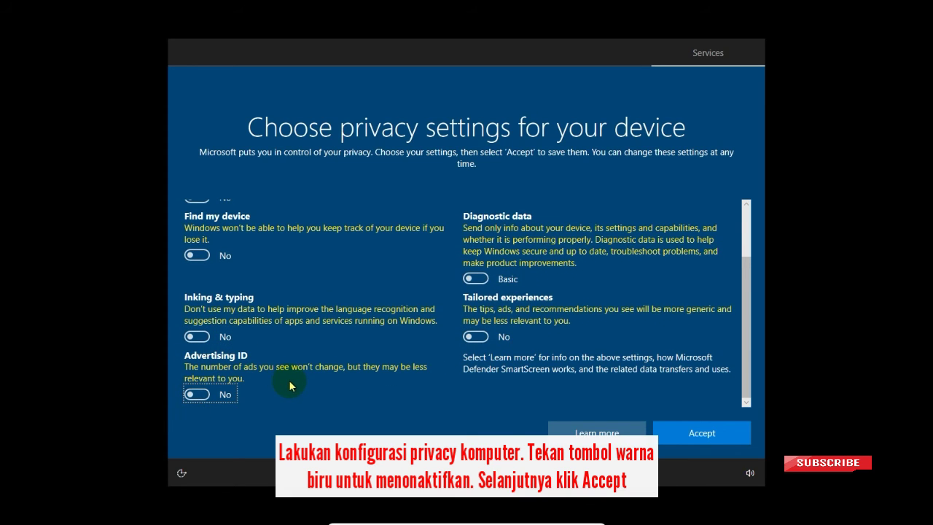
pyautogui.scroll(2, 290, 386)
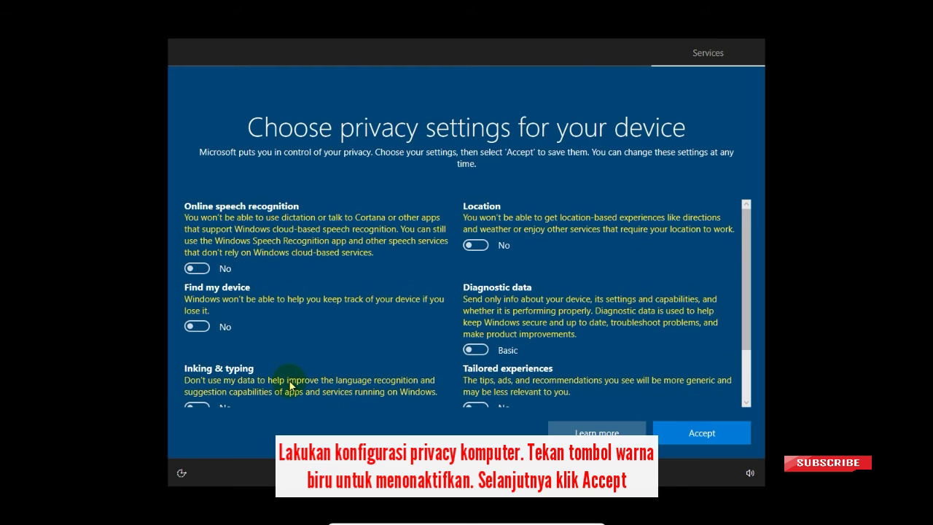
pyautogui.click(701, 436)
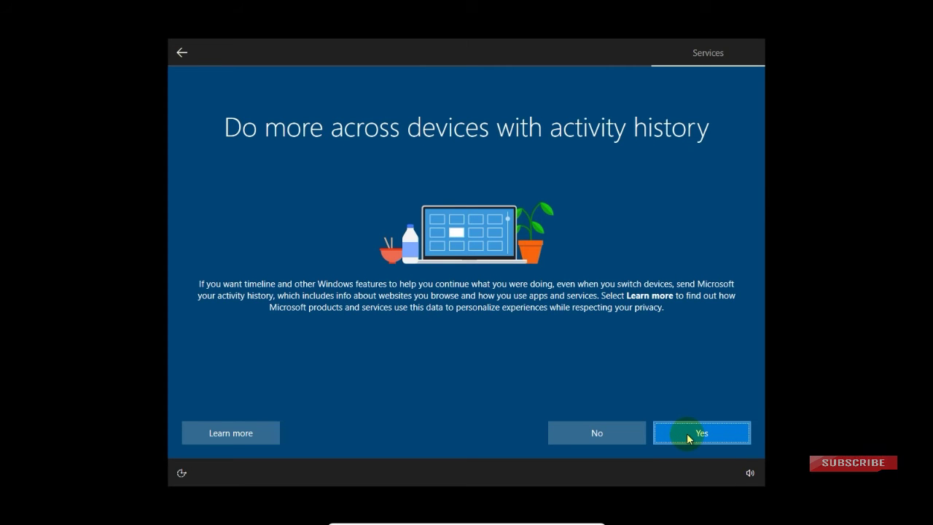
# Decline sending activity history and let setup finish loading the desktop
pyautogui.click(598, 433)
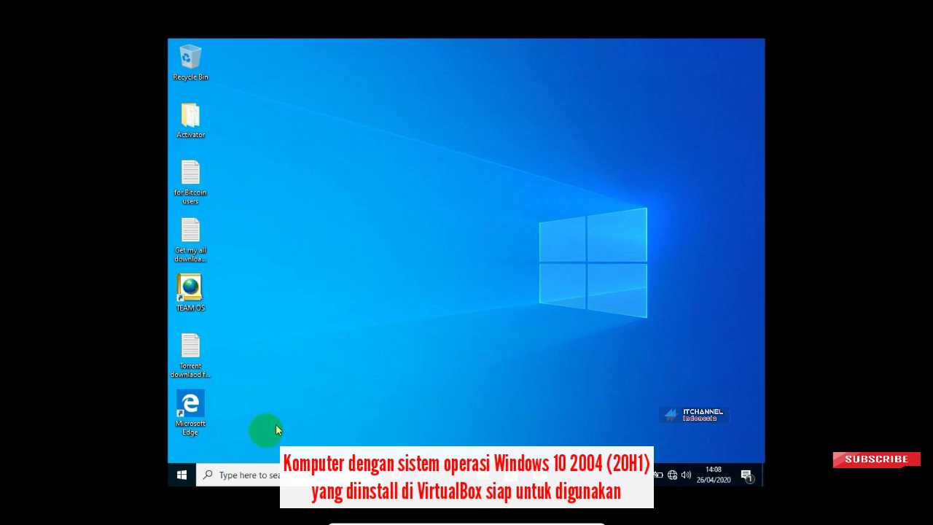
# Open and close the Start menu, then exit the VM's full-screen mode
pyautogui.click(194, 474)
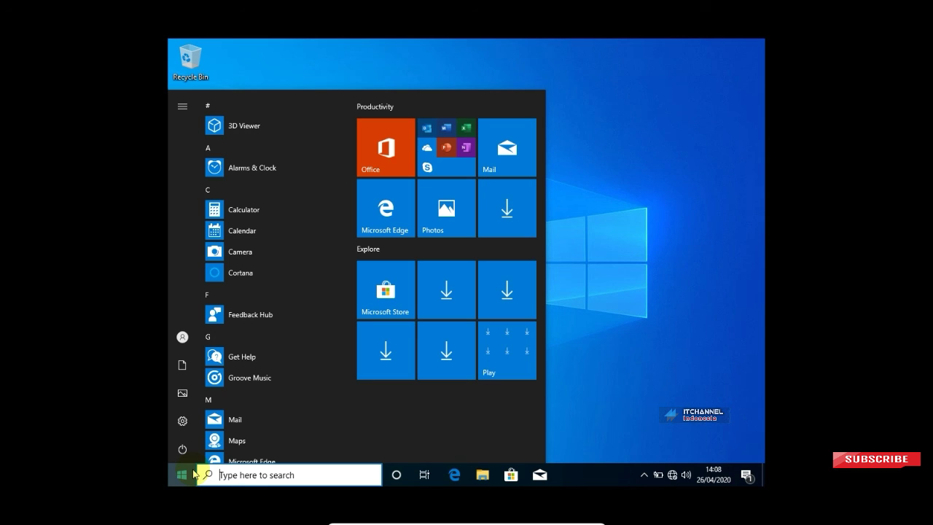
pyautogui.click(664, 222)
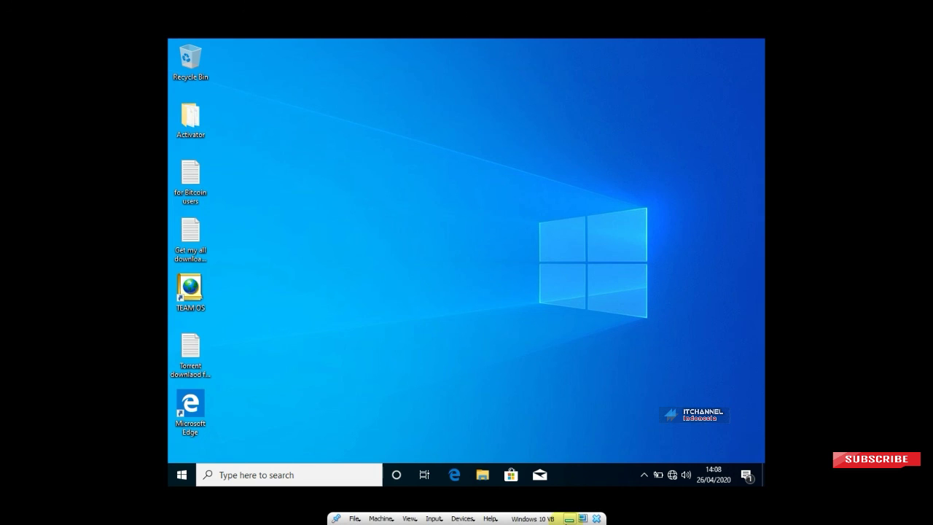
pyautogui.click(583, 518)
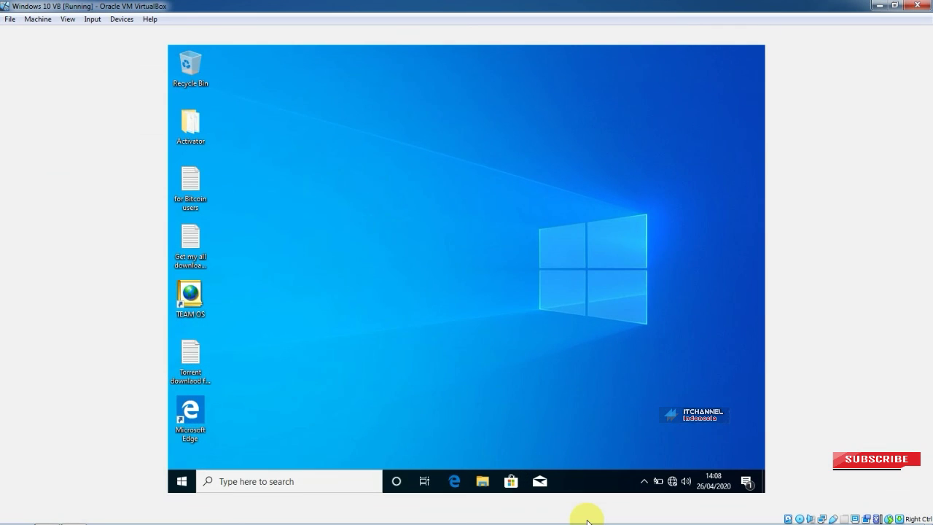
# Restore the VM window, bring up and reposition VirtualBox Manager, then minimize both windows
pyautogui.click(895, 5)
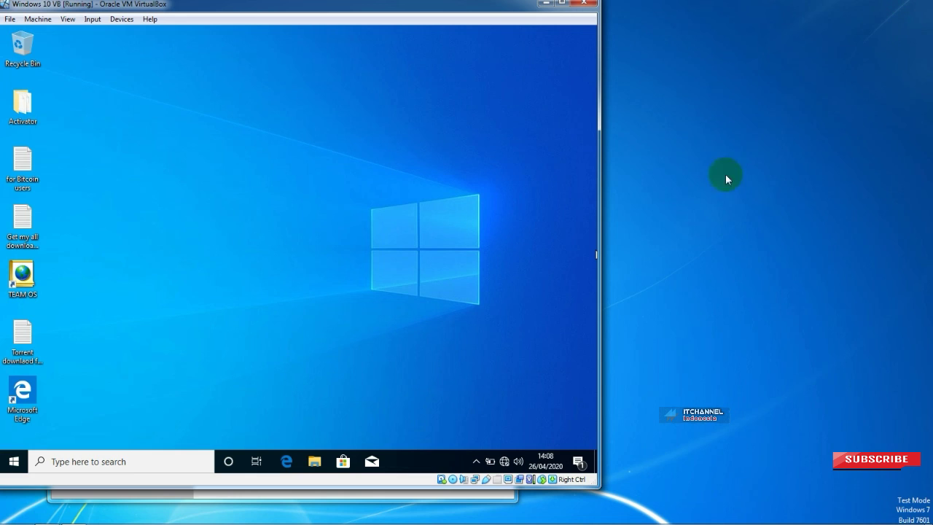
pyautogui.moveTo(246, 516)
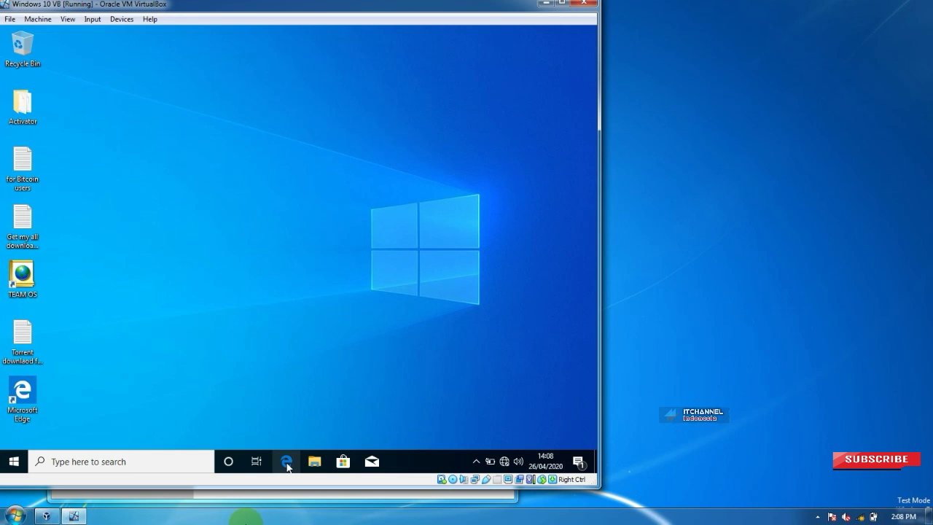
pyautogui.click(319, 499)
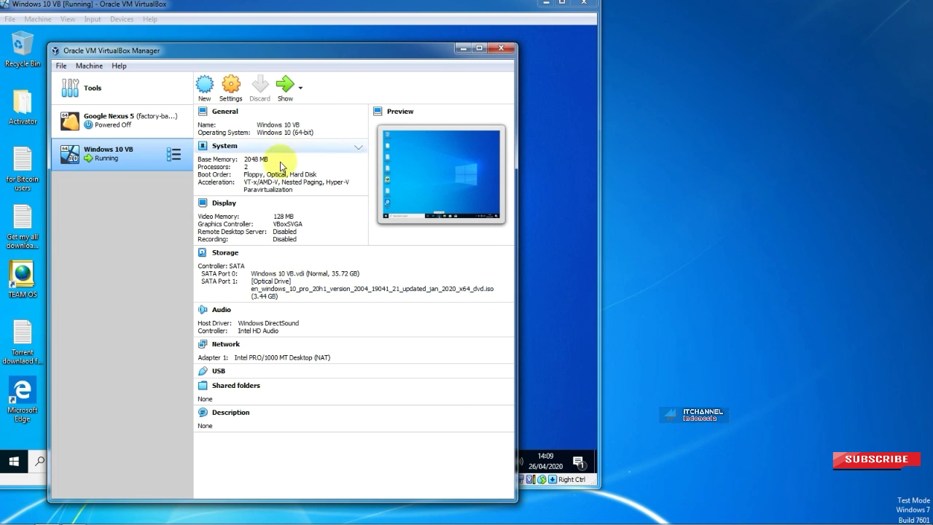
pyautogui.moveTo(321, 62); pyautogui.dragTo(661, 44)
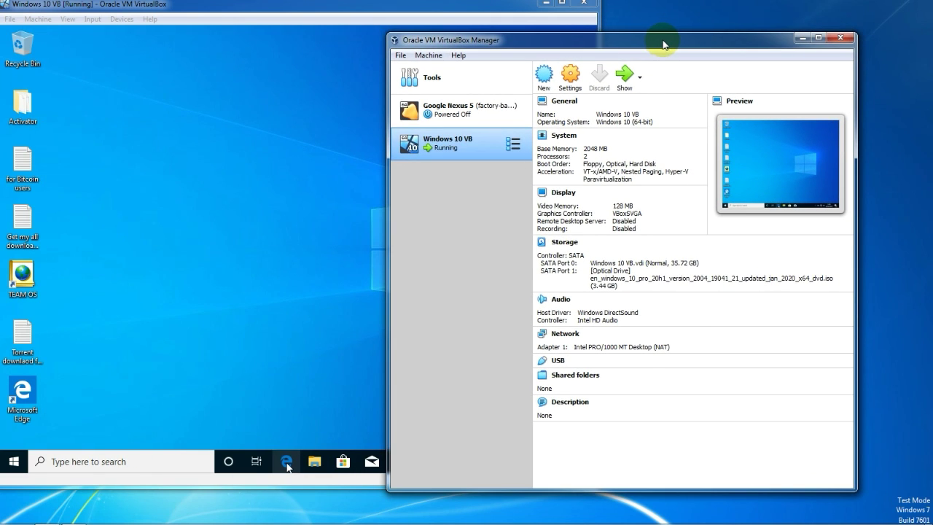
pyautogui.click(803, 37)
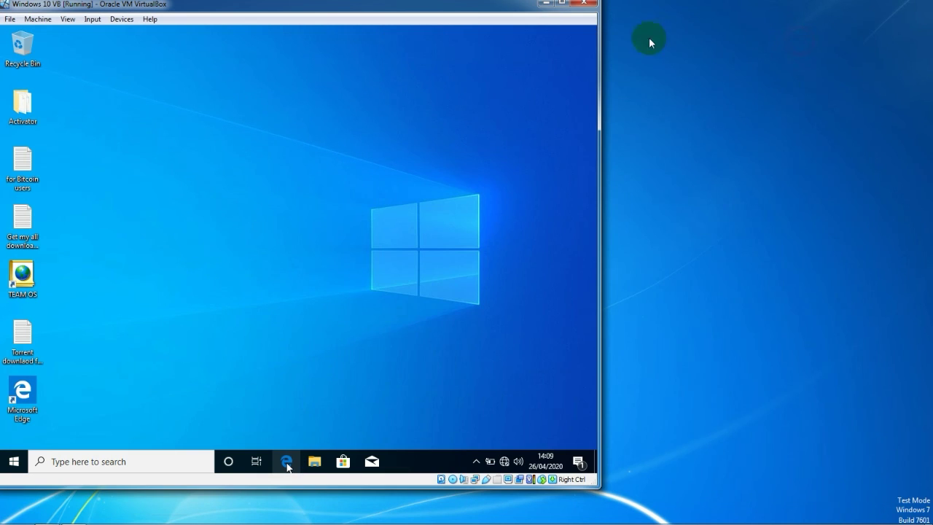
pyautogui.click(546, 3)
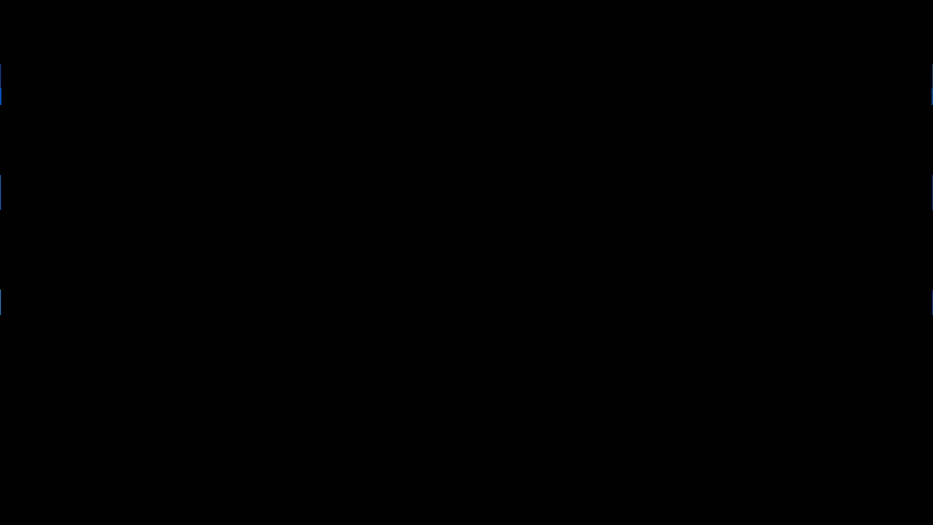